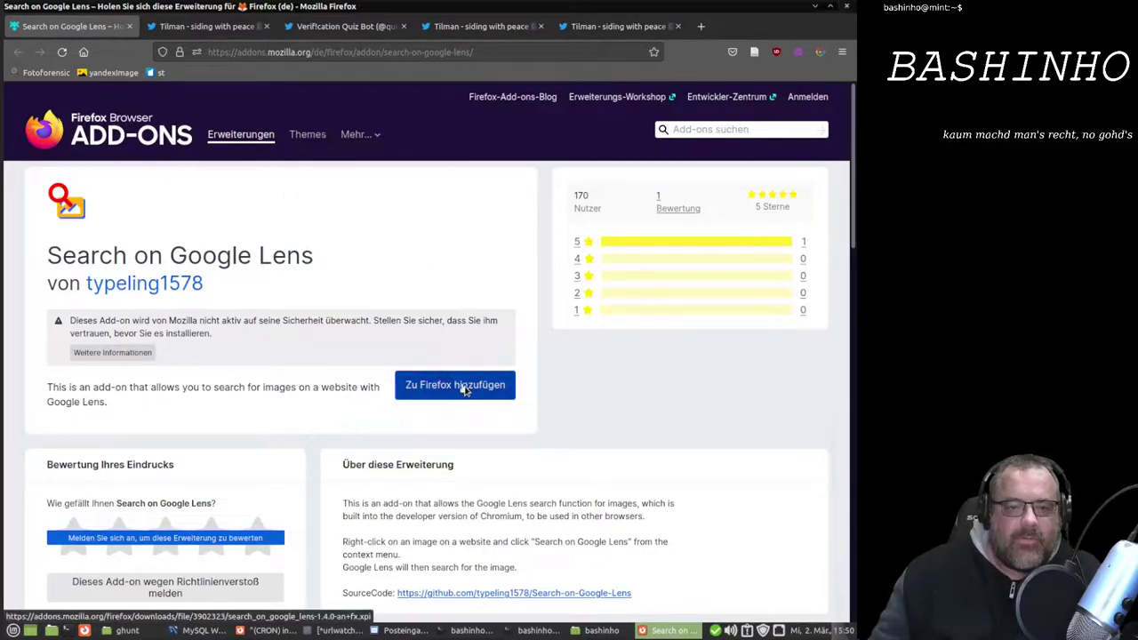
Add the Search on Google Lens extension to Firefox and accept its permission request.
{"action": "left_click", "coordinate": [465, 385]}
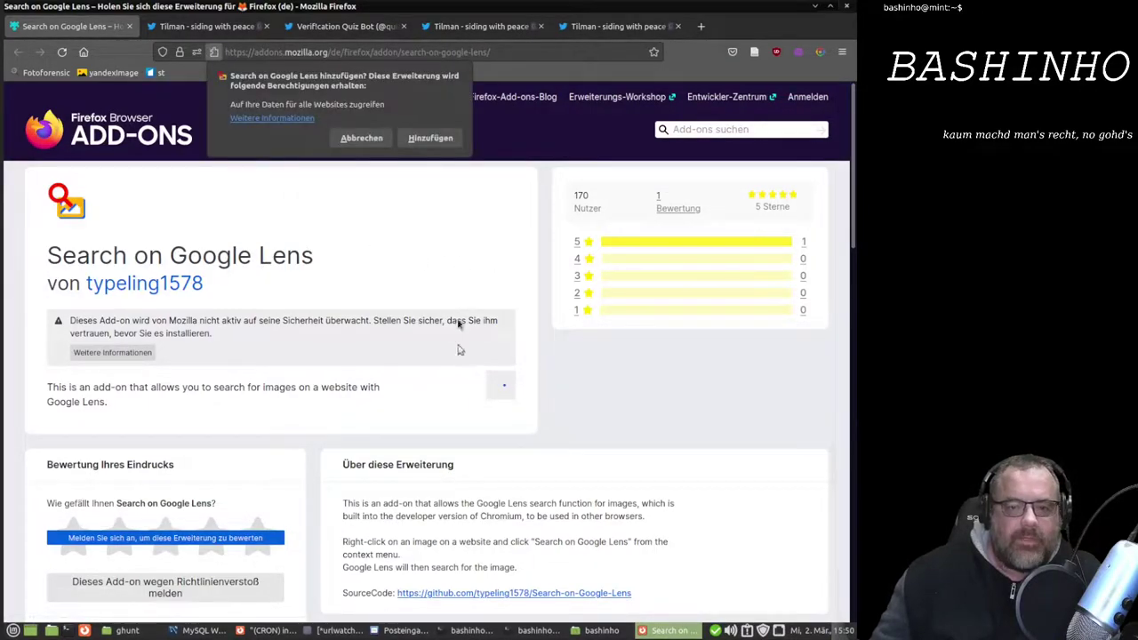
{"action": "left_click", "coordinate": [423, 137]}
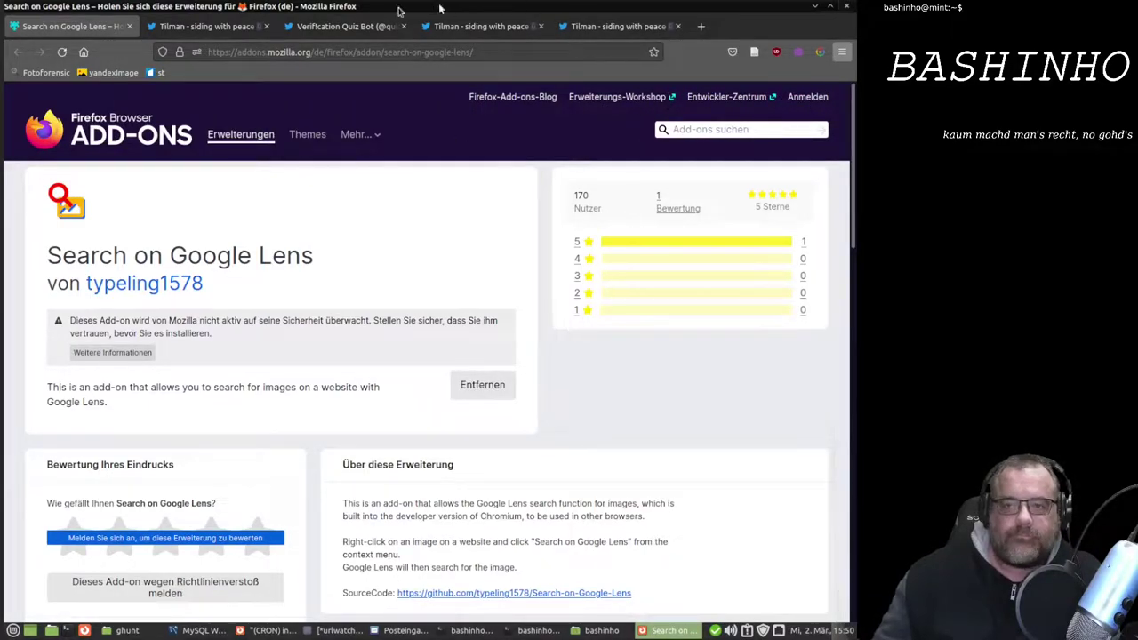
On the Twitter tab, allow the Lens extension to run in private windows.
{"action": "left_click", "coordinate": [213, 26]}
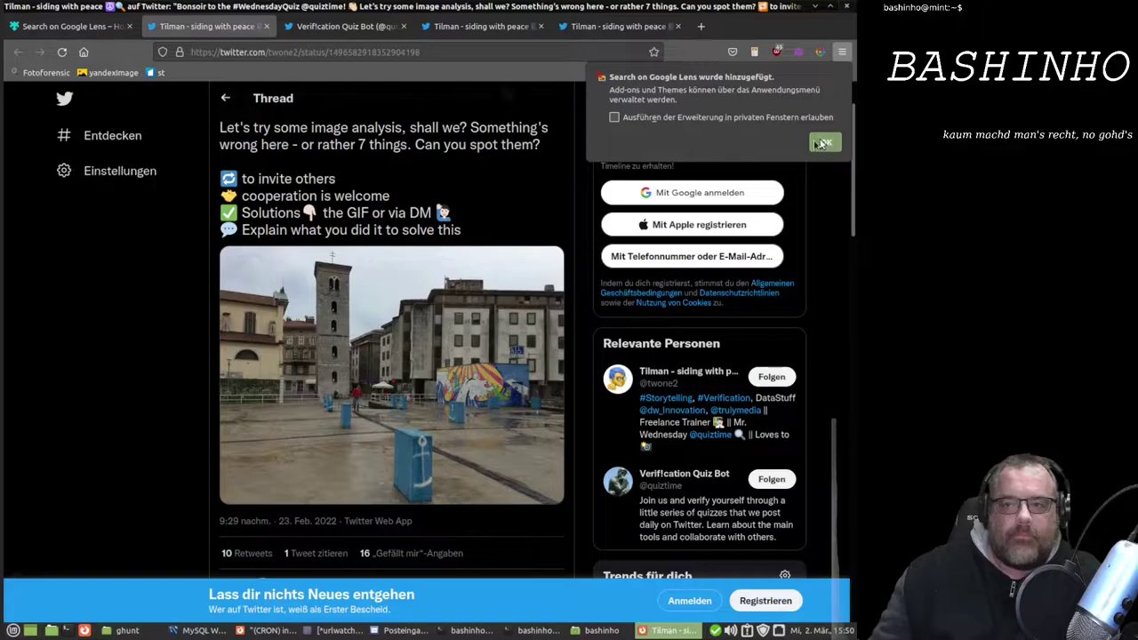
{"action": "left_click", "coordinate": [680, 117]}
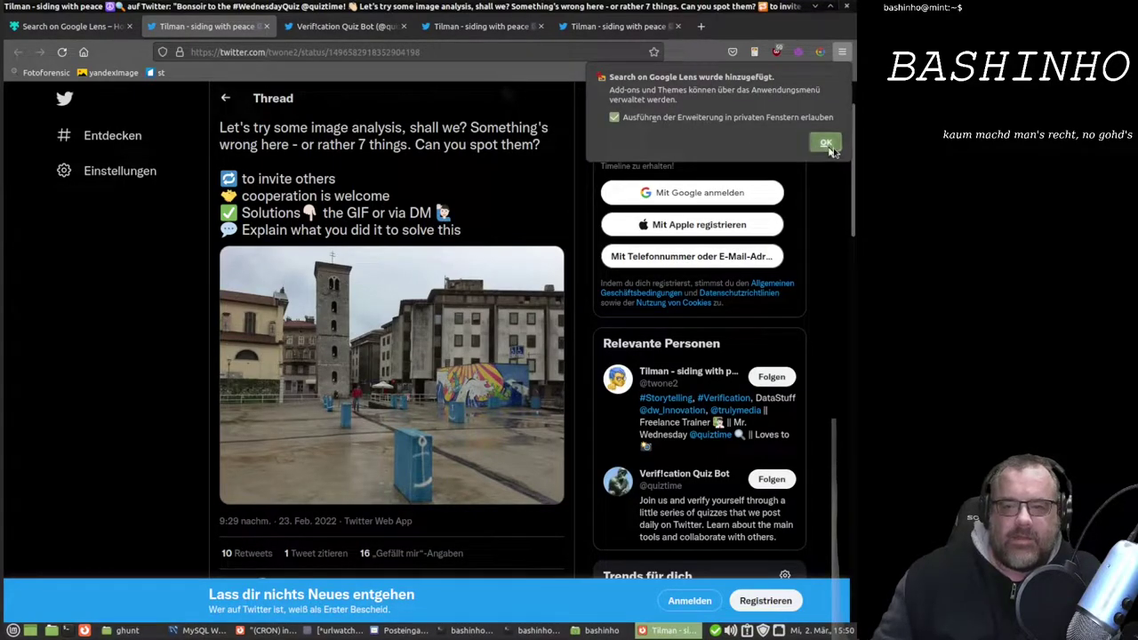
{"action": "left_click", "coordinate": [825, 143]}
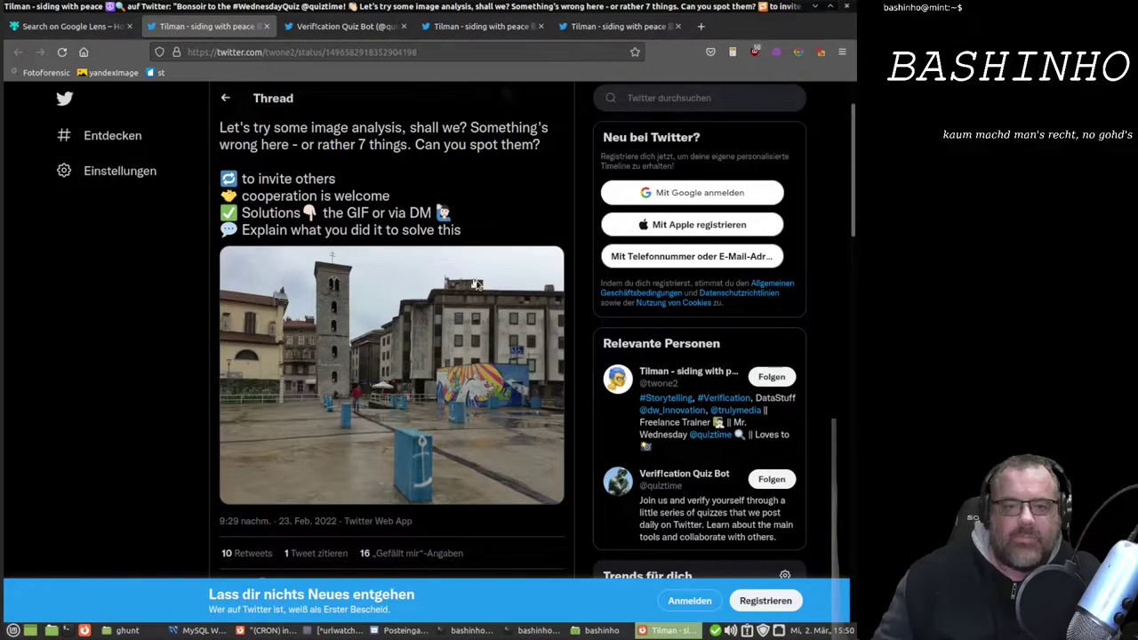
Open the square-with-bell-tower quiz photo full-size and search it on Google Lens.
{"action": "left_click", "coordinate": [412, 327]}
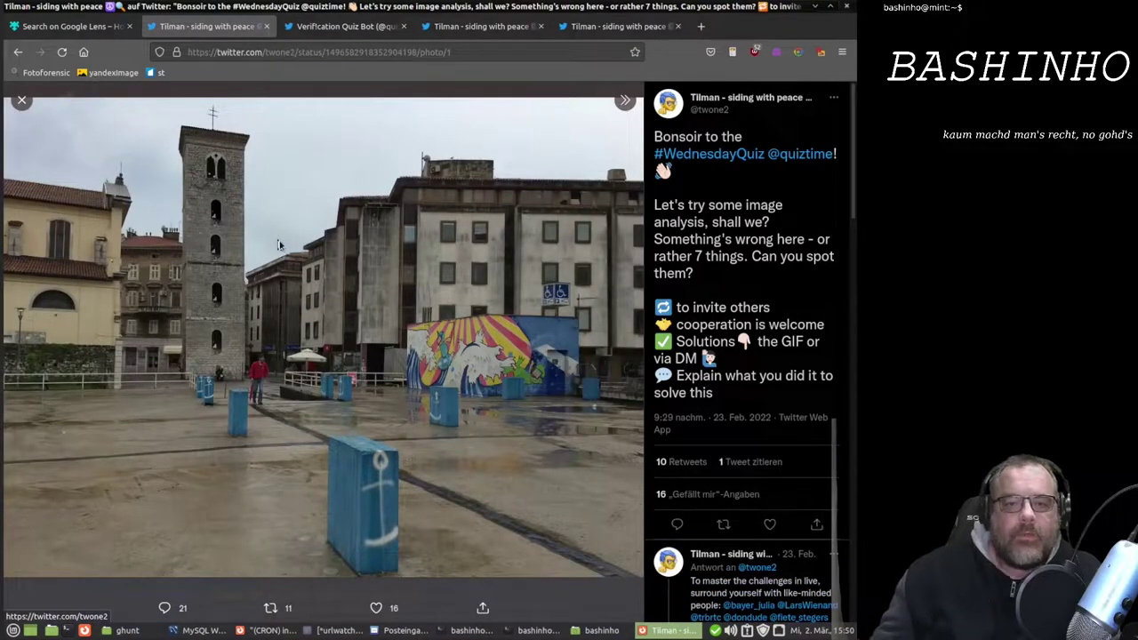
{"action": "right_click", "coordinate": [279, 244]}
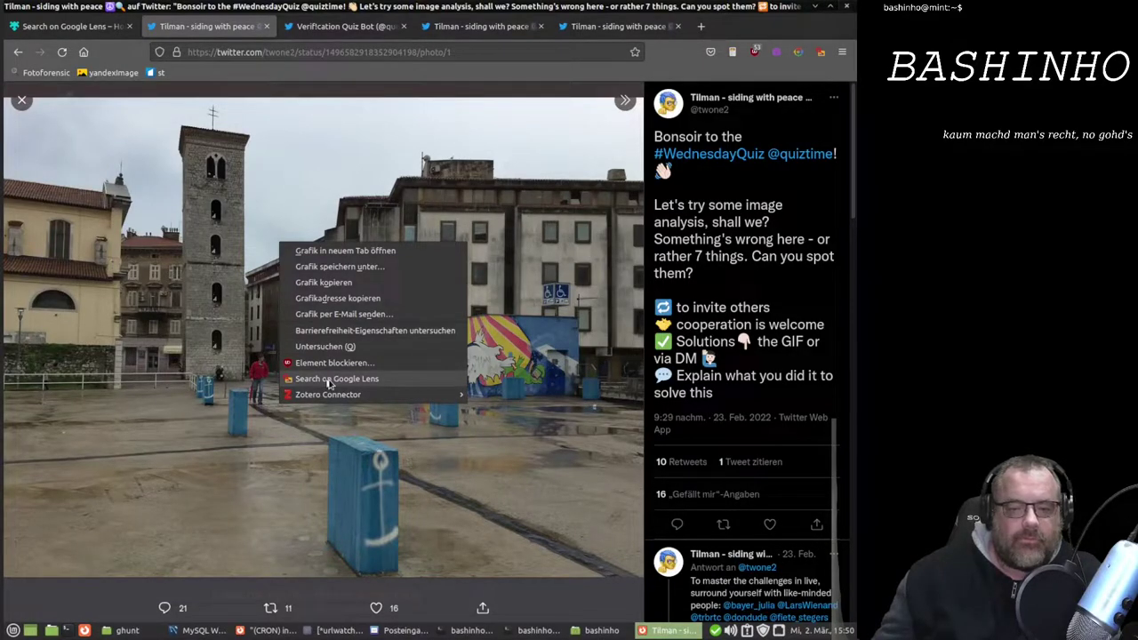
{"action": "left_click", "coordinate": [329, 383]}
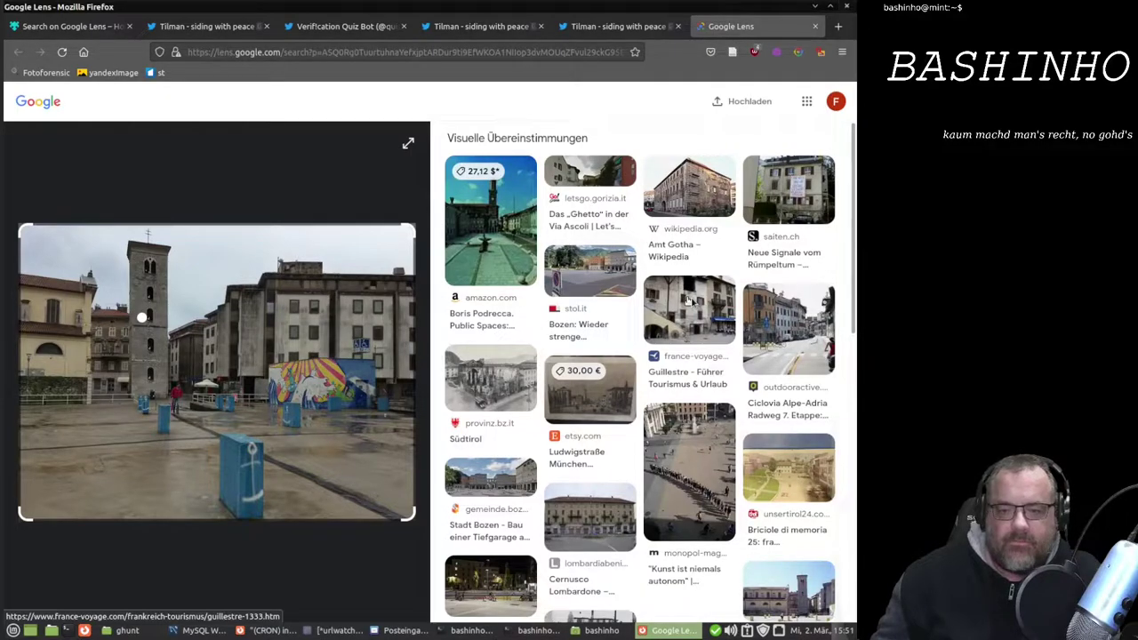
Look over the Lens matches for the town square, then return to the Verification Quiz Bot tweet.
{"action": "scroll", "coordinate": [687, 303], "scroll_direction": "down", "scroll_amount": 5}
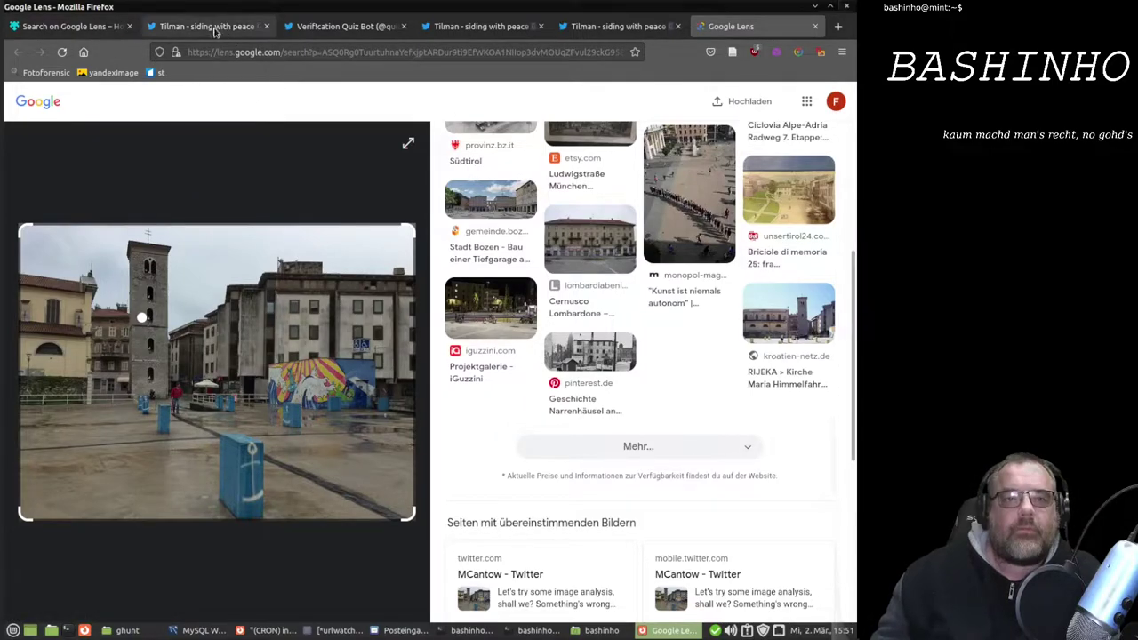
{"action": "left_click", "coordinate": [322, 31]}
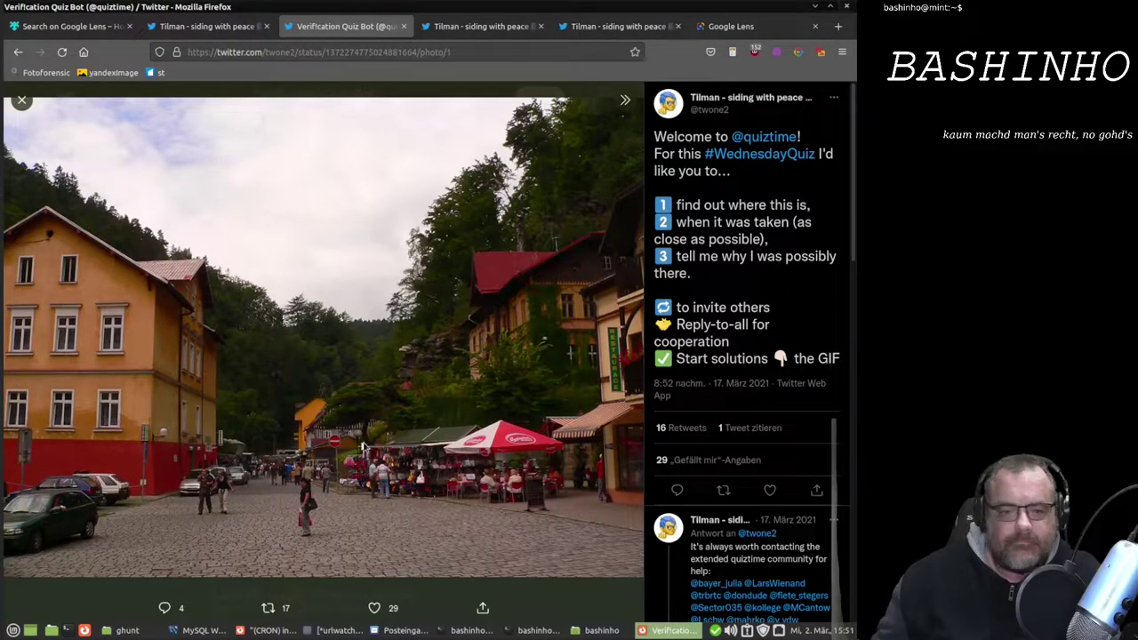
Search the yellow-house and red-umbrella street photo on Google Lens.
{"action": "right_click", "coordinate": [357, 410]}
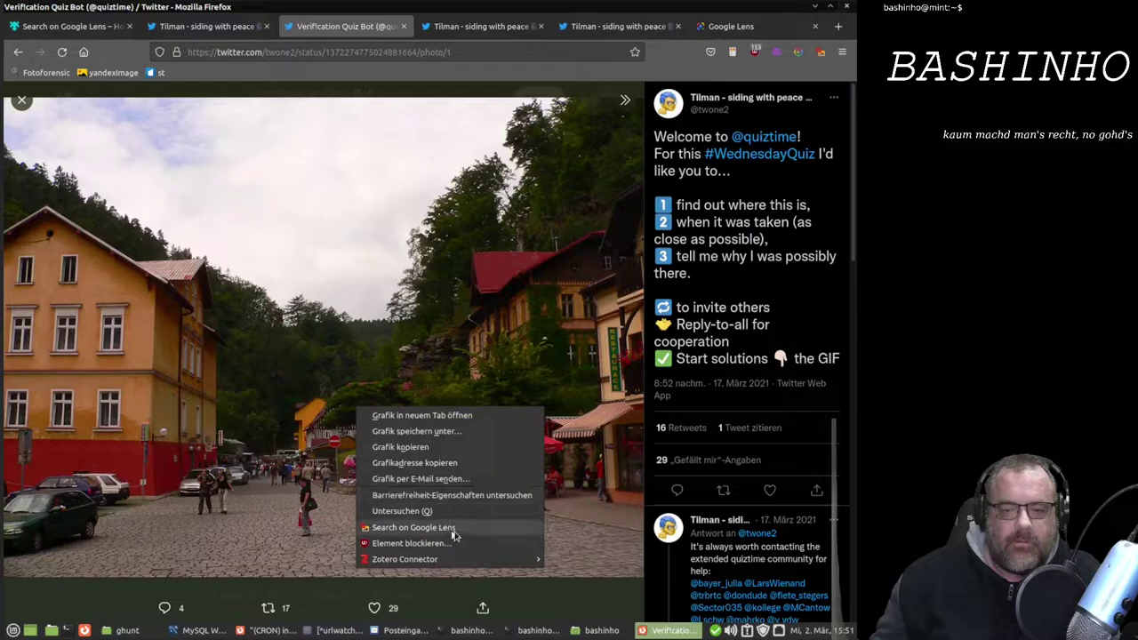
{"action": "left_click", "coordinate": [458, 527]}
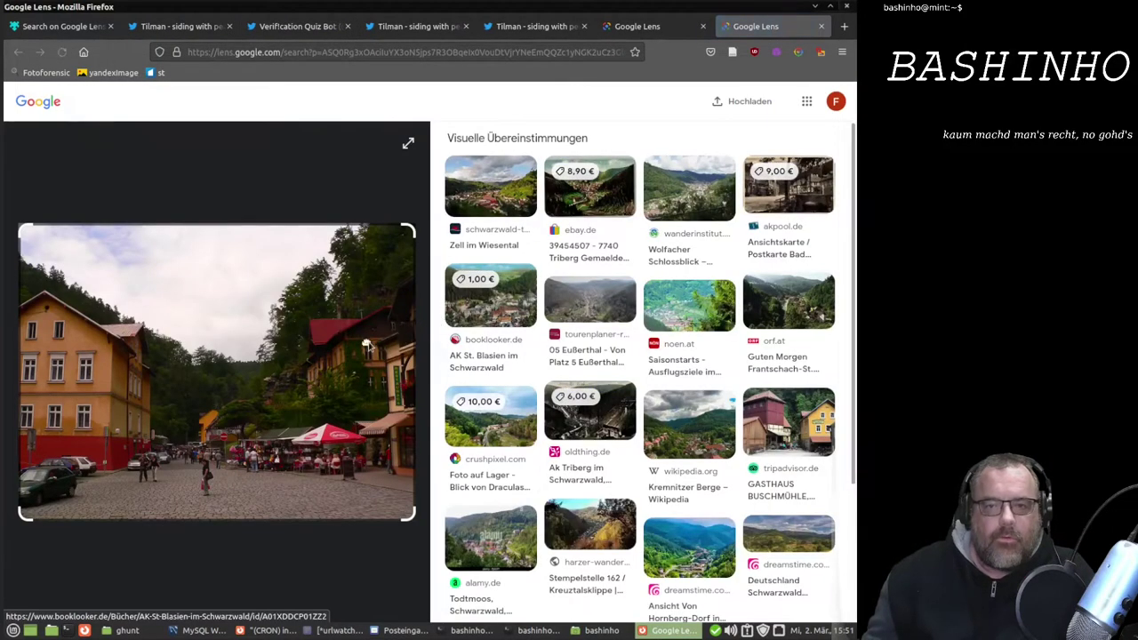
{"action": "left_click", "coordinate": [558, 338]}
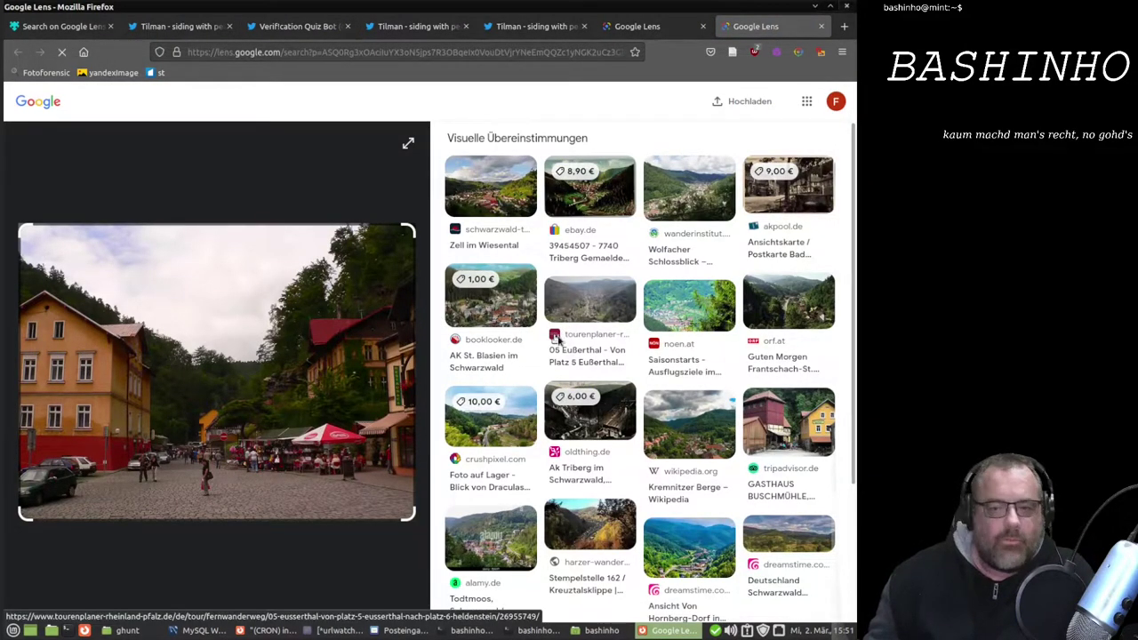
{"action": "scroll", "coordinate": [559, 338], "scroll_direction": "down", "scroll_amount": 3}
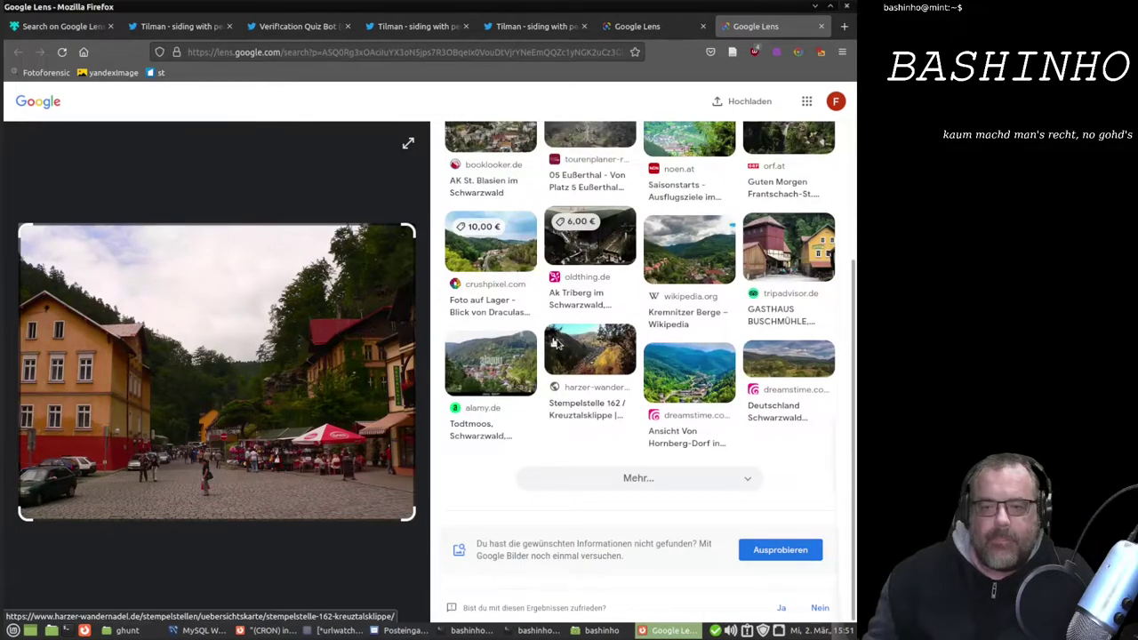
{"action": "scroll", "coordinate": [556, 343], "scroll_direction": "up", "scroll_amount": 3}
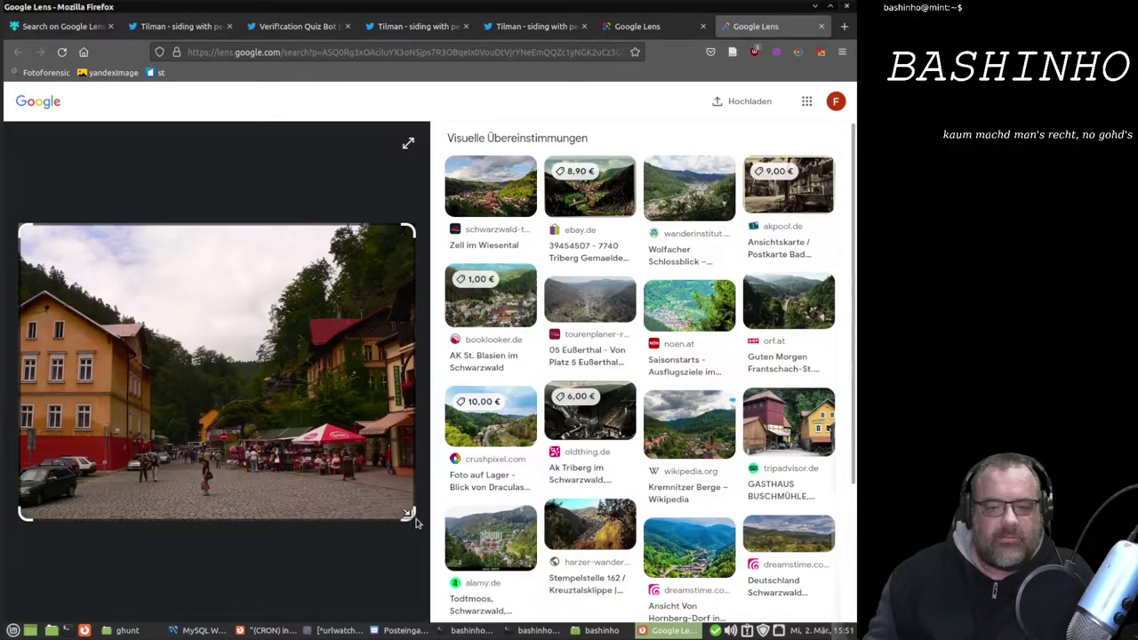
Crop the Lens selection to the yellow corner house and review matches like Rettensteinerhof Wirtshaus.
{"action": "mouse_move", "coordinate": [409, 516]}
{"action": "left_mouse_down"}
{"action": "mouse_move", "coordinate": [214, 431]}
{"action": "mouse_move", "coordinate": [187, 485]}
{"action": "left_mouse_up"}
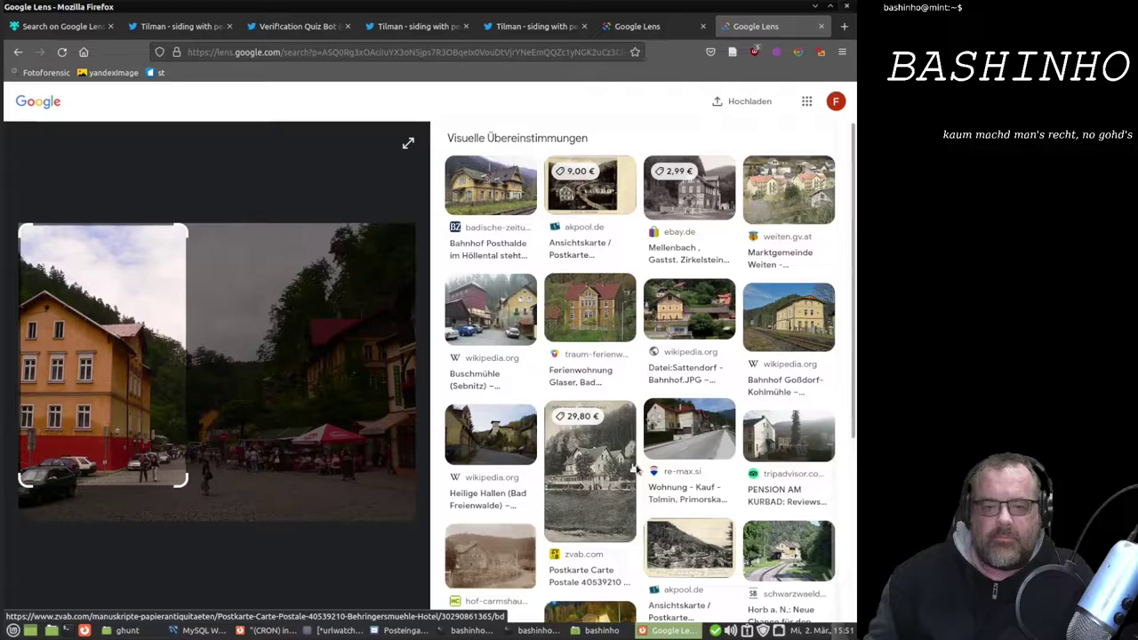
{"action": "scroll", "coordinate": [634, 470], "scroll_direction": "down", "scroll_amount": 3}
{"action": "scroll", "coordinate": [633, 469], "scroll_direction": "up", "scroll_amount": 2}
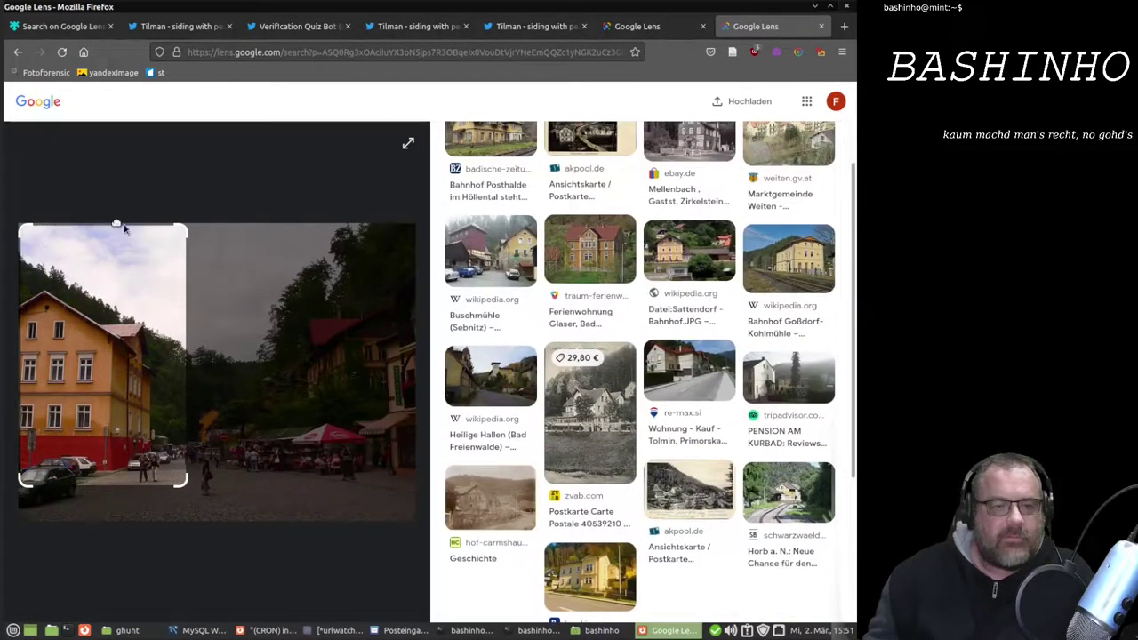
{"action": "left_click_drag", "start_coordinate": [185, 232], "coordinate": [160, 293]}
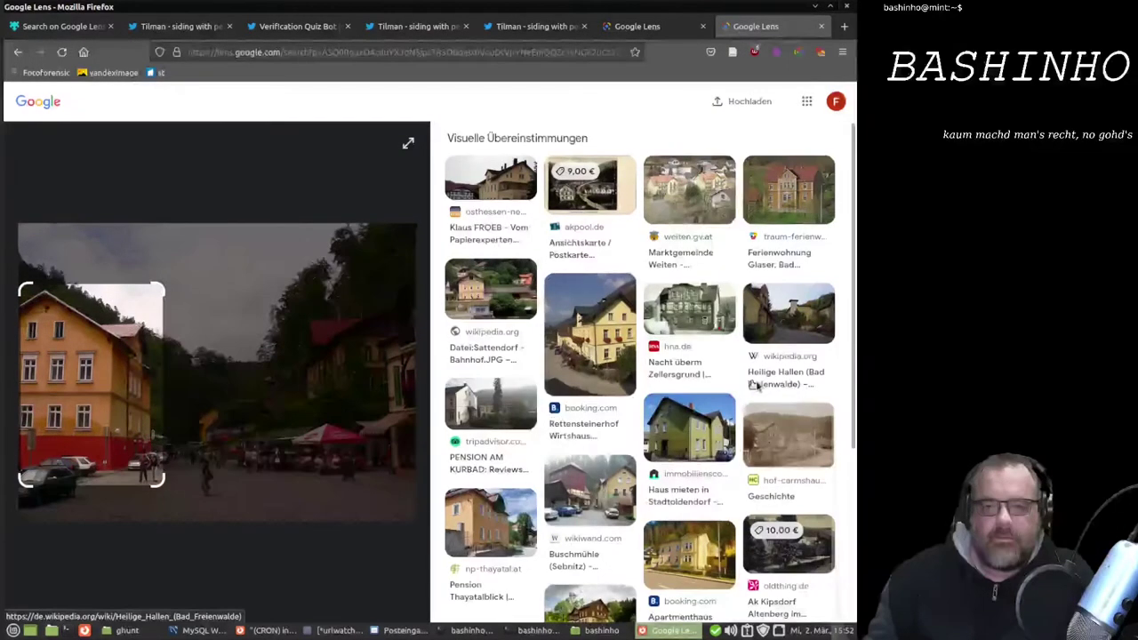
{"action": "scroll", "coordinate": [652, 367], "scroll_direction": "down", "scroll_amount": 2}
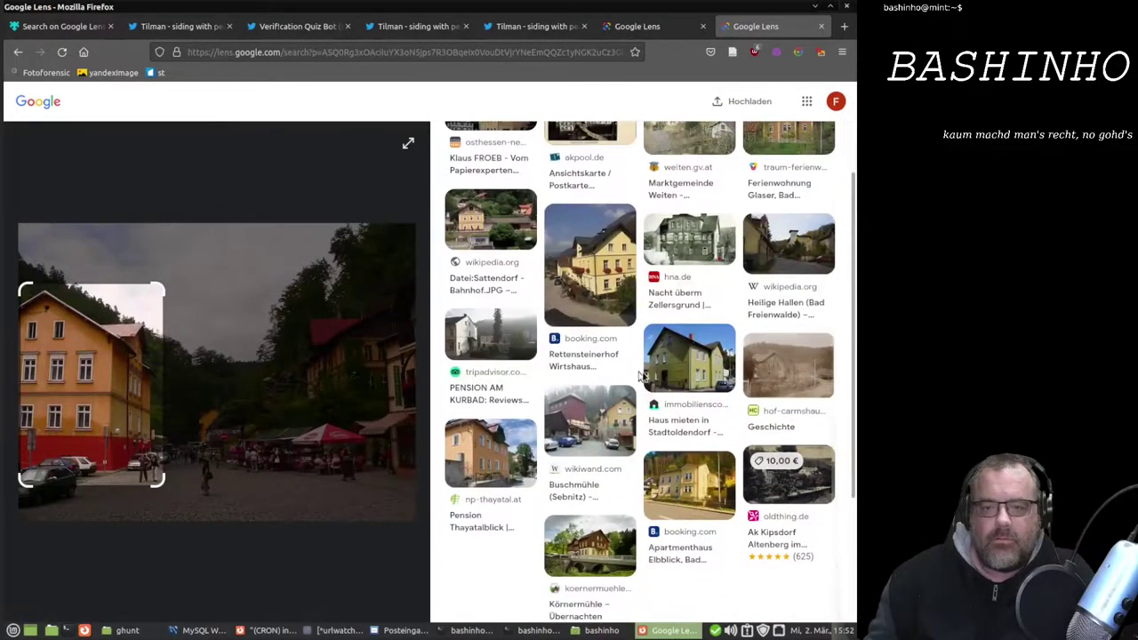
{"action": "scroll", "coordinate": [652, 367], "scroll_direction": "down", "scroll_amount": 2}
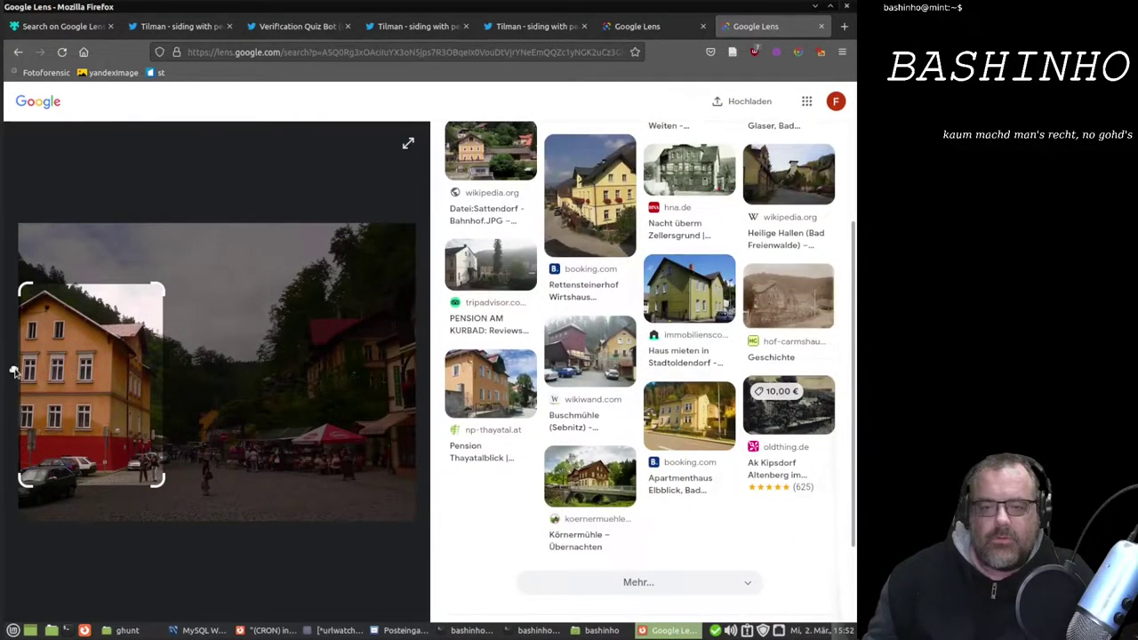
Move and shrink the Lens selection onto the central street stalls, revealing Potůčky matches.
{"action": "left_click_drag", "start_coordinate": [123, 363], "coordinate": [204, 352]}
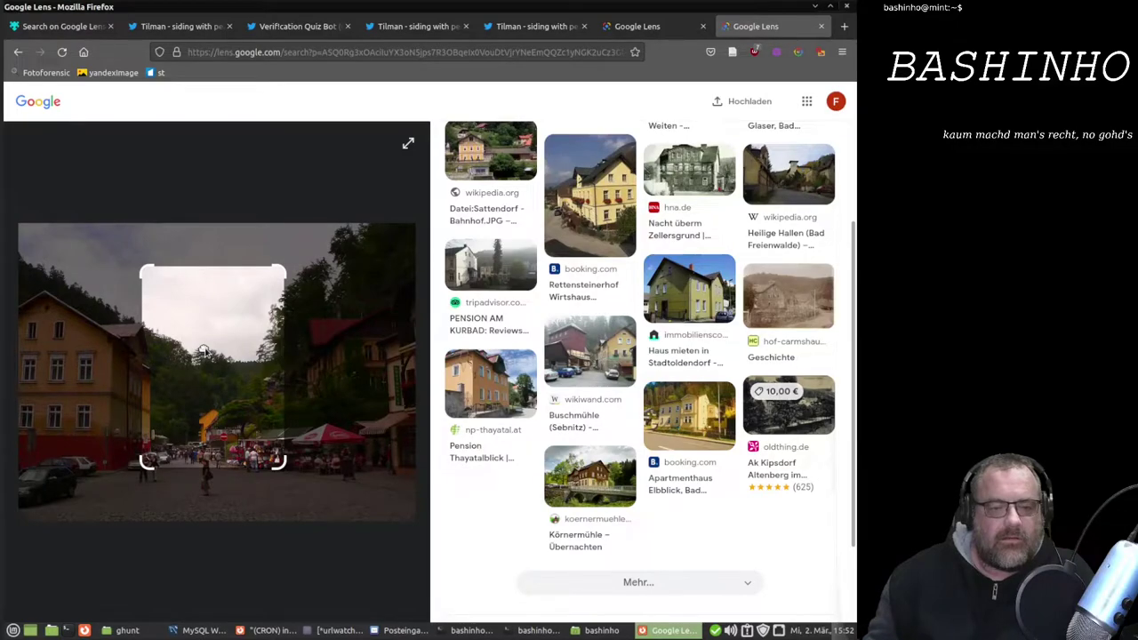
{"action": "mouse_move", "coordinate": [283, 270]}
{"action": "left_mouse_down"}
{"action": "mouse_move", "coordinate": [201, 352]}
{"action": "mouse_move", "coordinate": [226, 373]}
{"action": "left_mouse_up"}
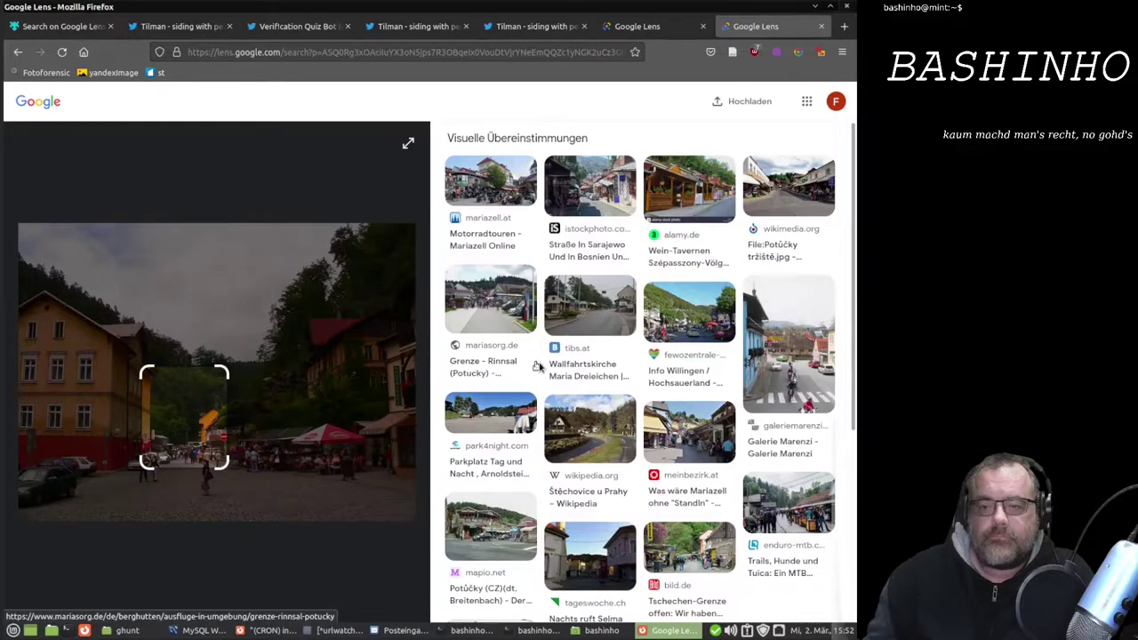
{"action": "scroll", "coordinate": [538, 366], "scroll_direction": "down", "scroll_amount": 4}
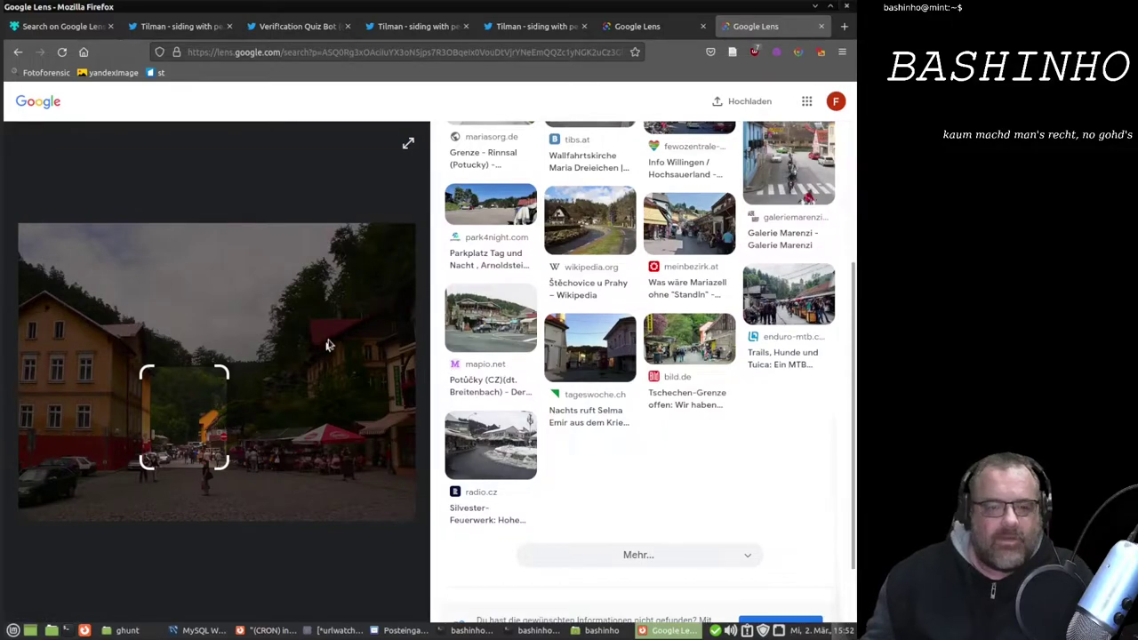
Open the red-umbrella square photo in a new tab and search it on Google Lens.
{"action": "left_click", "coordinate": [398, 27]}
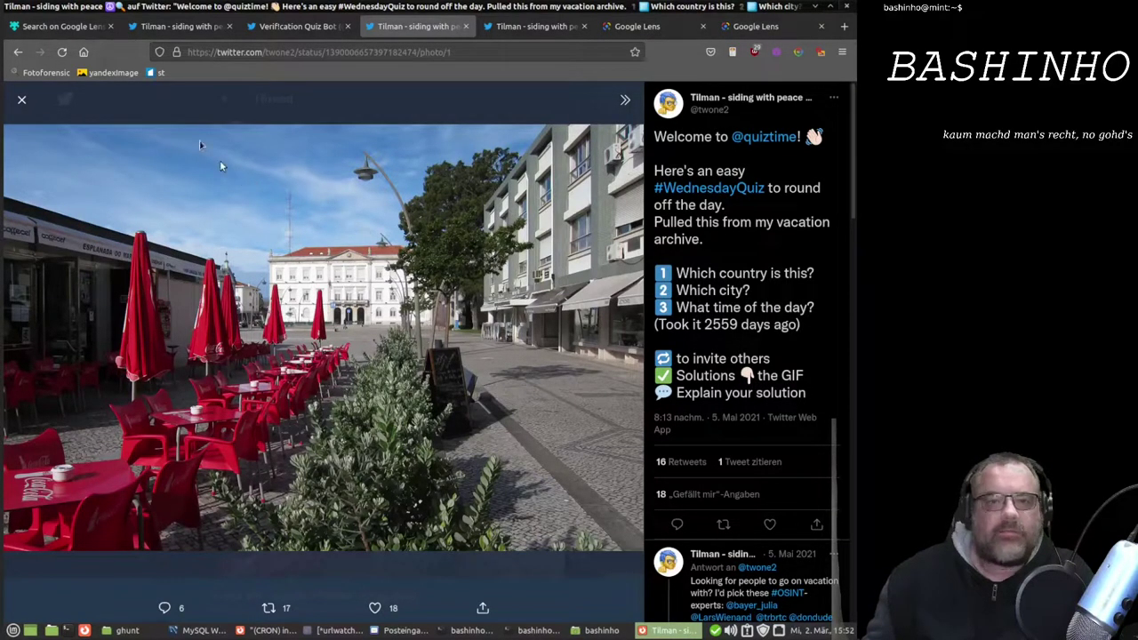
{"action": "right_click", "coordinate": [324, 266]}
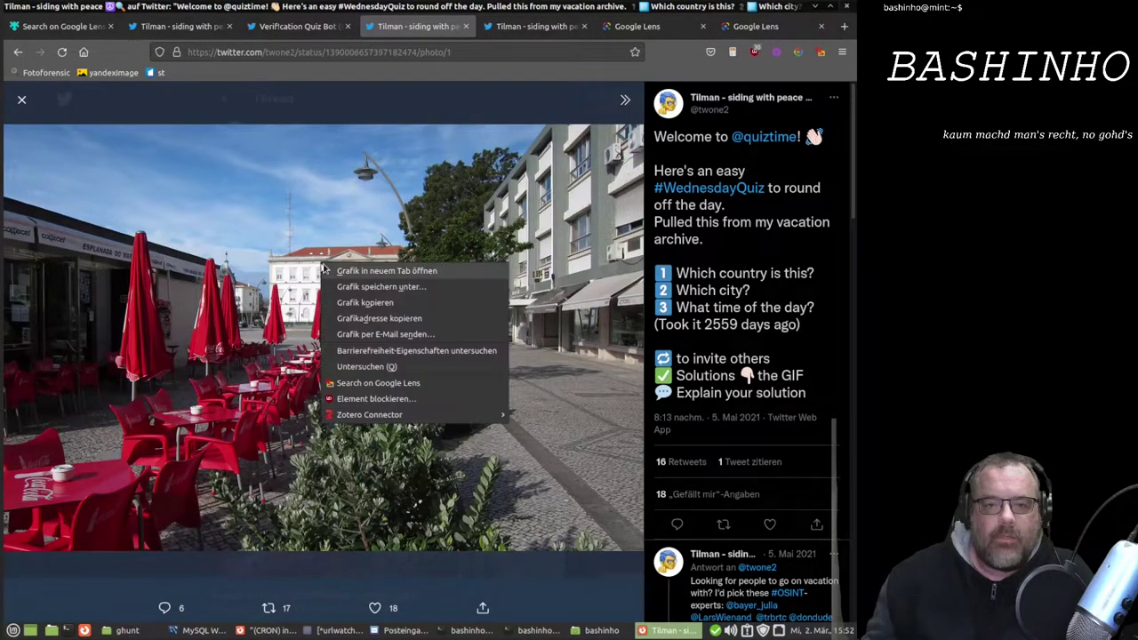
{"action": "left_click", "coordinate": [348, 277]}
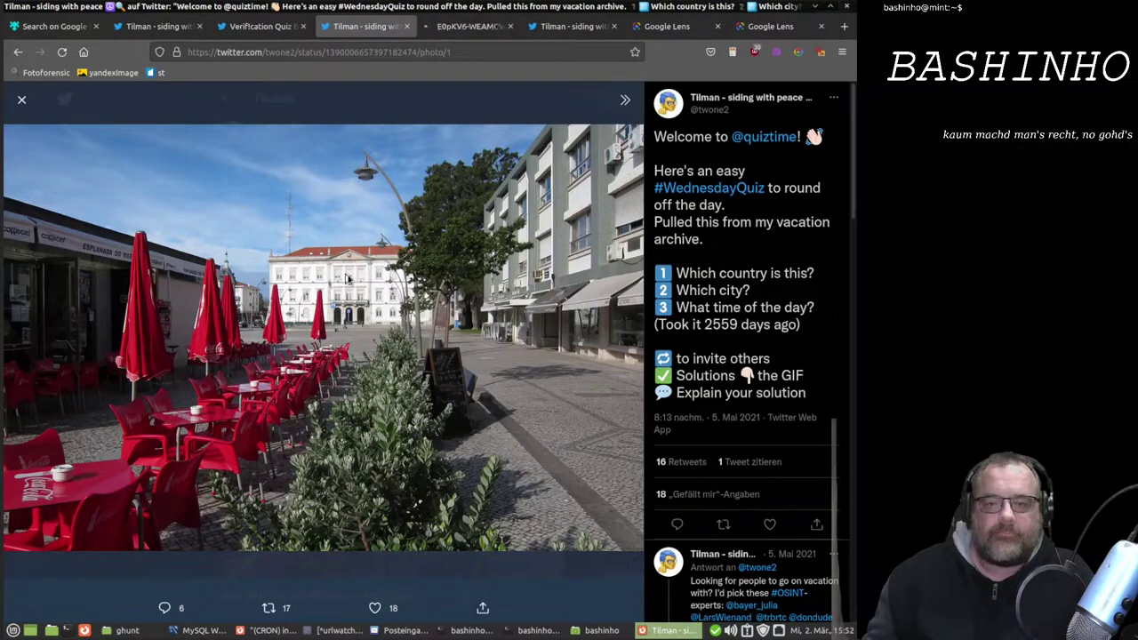
{"action": "right_click", "coordinate": [361, 285]}
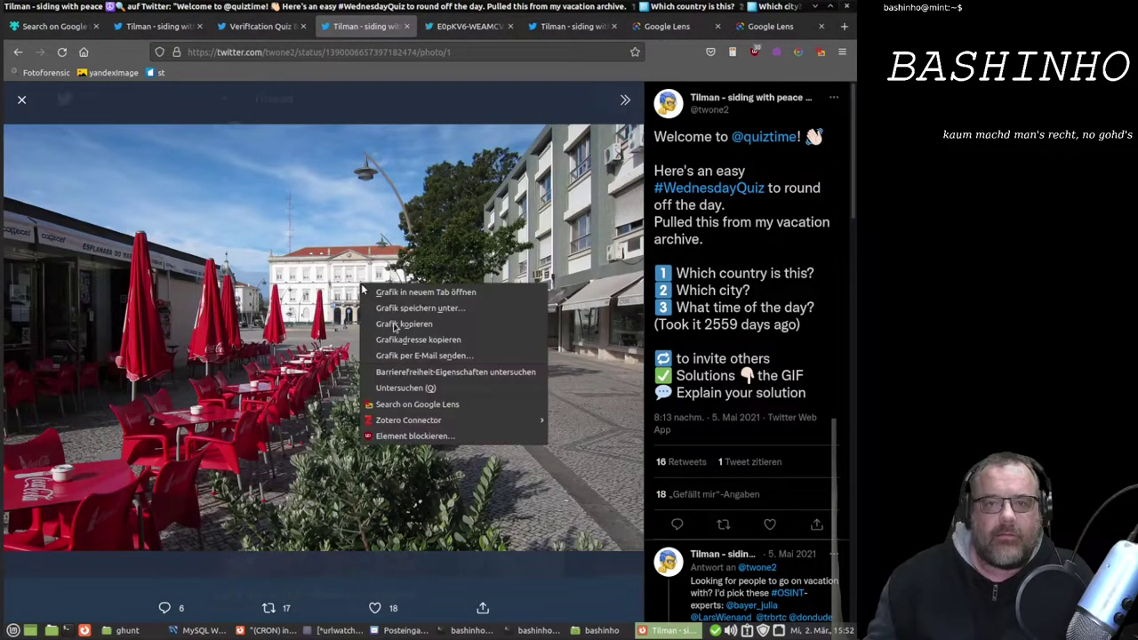
{"action": "left_click", "coordinate": [456, 410]}
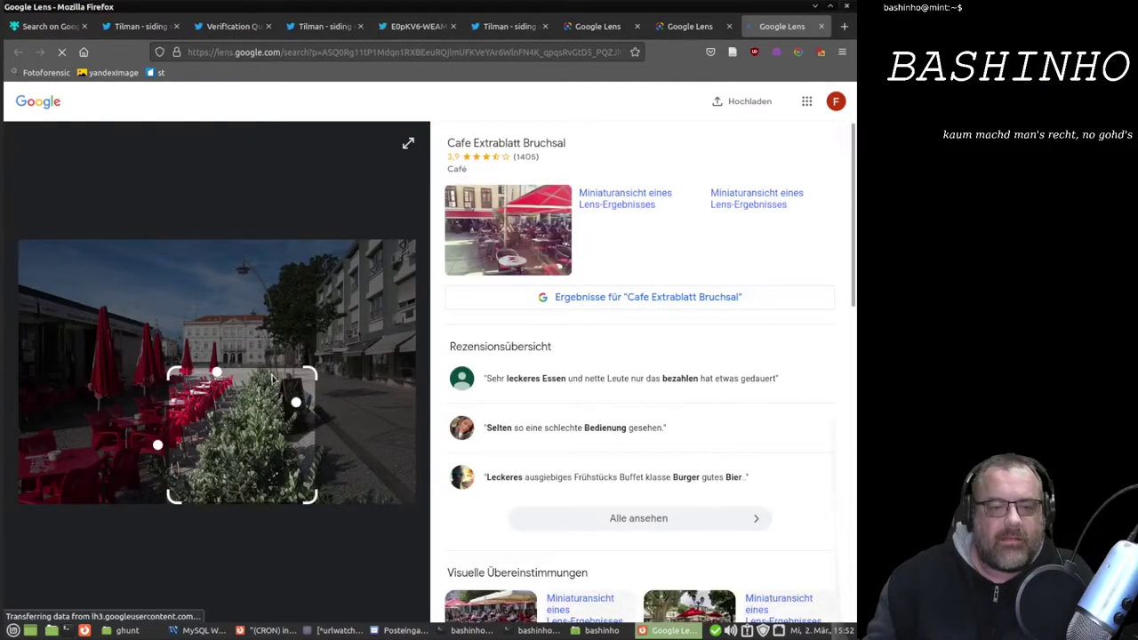
Narrow the Lens selection to the white building, identified as Governo Civil de Aveiro.
{"action": "left_click_drag", "start_coordinate": [256, 342], "coordinate": [263, 247]}
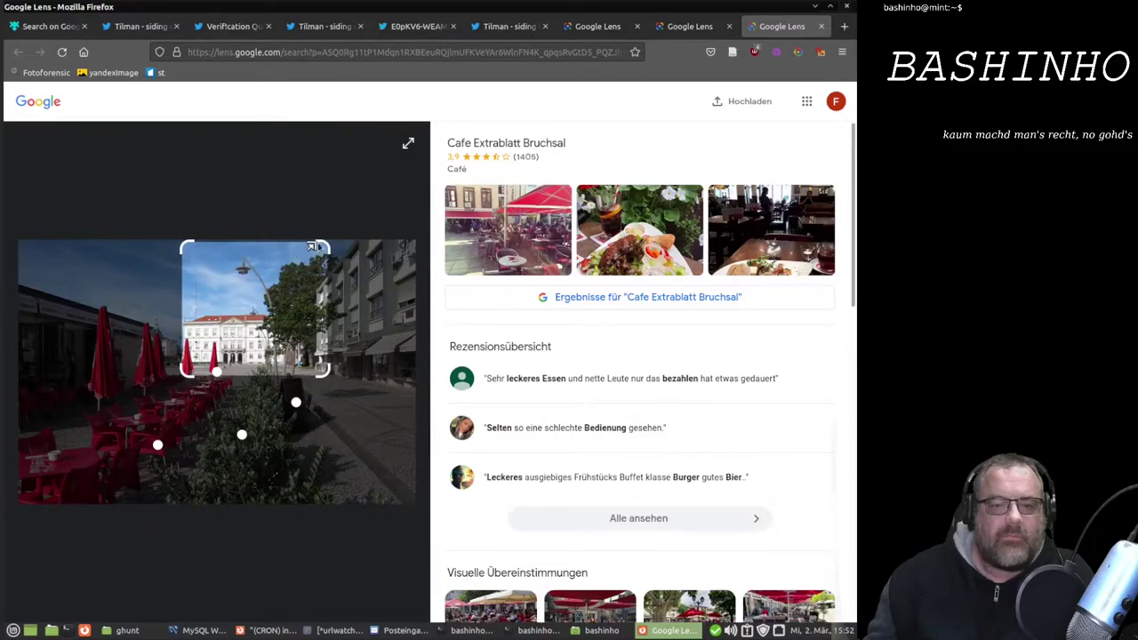
{"action": "left_click_drag", "start_coordinate": [315, 247], "coordinate": [330, 249]}
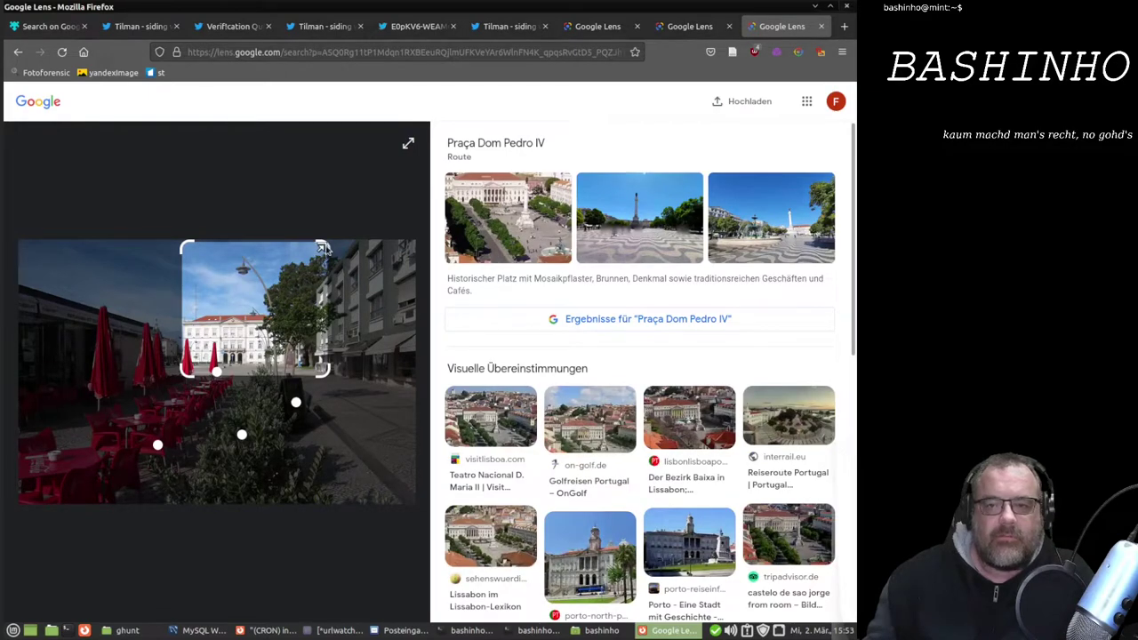
{"action": "left_click_drag", "start_coordinate": [324, 249], "coordinate": [262, 311]}
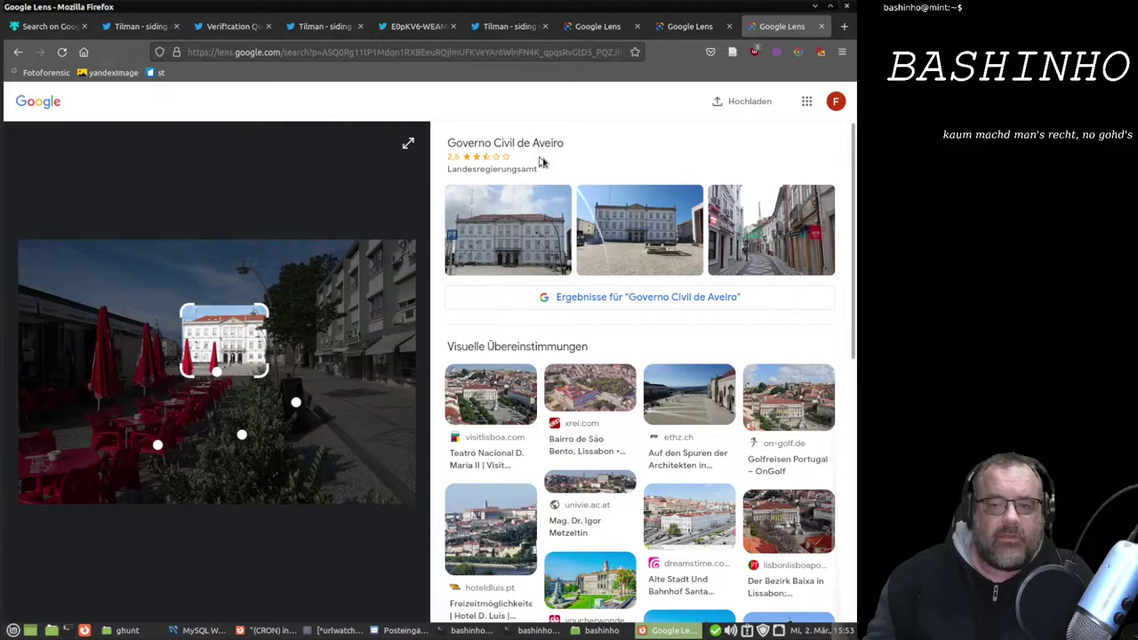
Switch to the #WednesdayQuiz train photo tweet and bring up the image's context menu.
{"action": "left_click", "coordinate": [504, 27]}
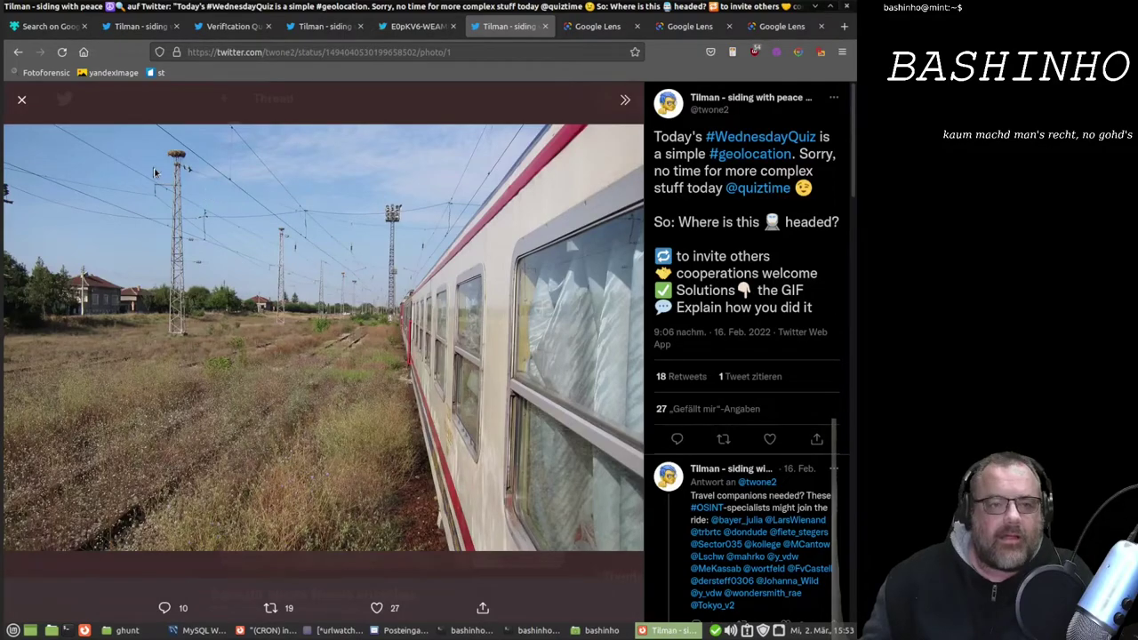
{"action": "right_click", "coordinate": [239, 270]}
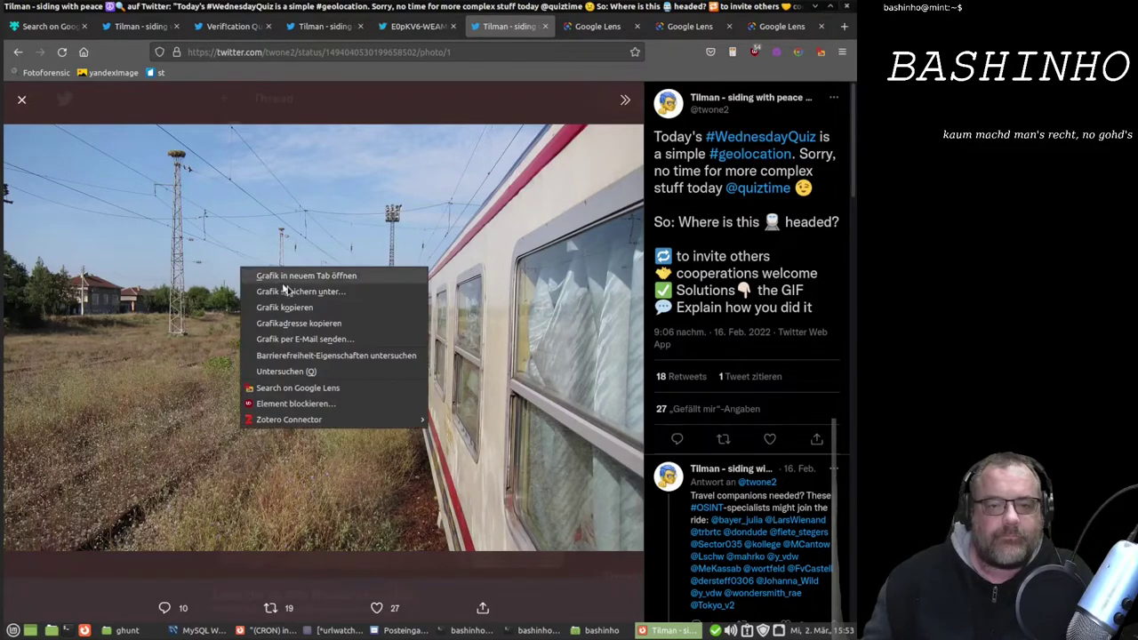
Search the train photo on Lens, cropped to the small house by the tracks, showing Bulgarian matches.
{"action": "left_click", "coordinate": [307, 388]}
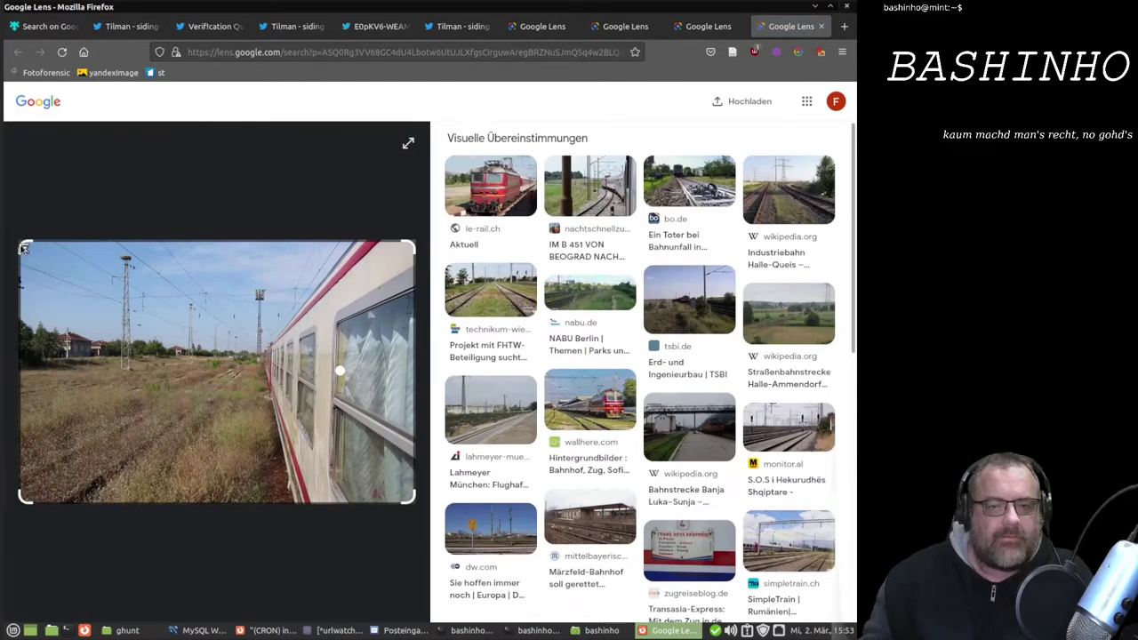
{"action": "left_click_drag", "start_coordinate": [24, 249], "coordinate": [59, 334]}
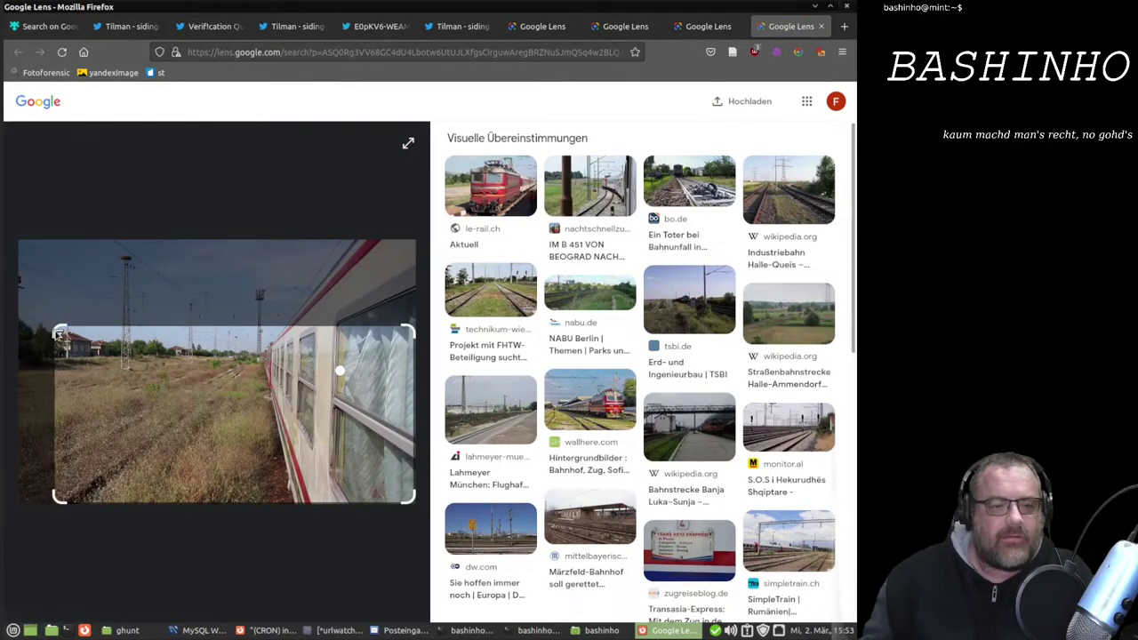
{"action": "left_click_drag", "start_coordinate": [413, 501], "coordinate": [354, 460]}
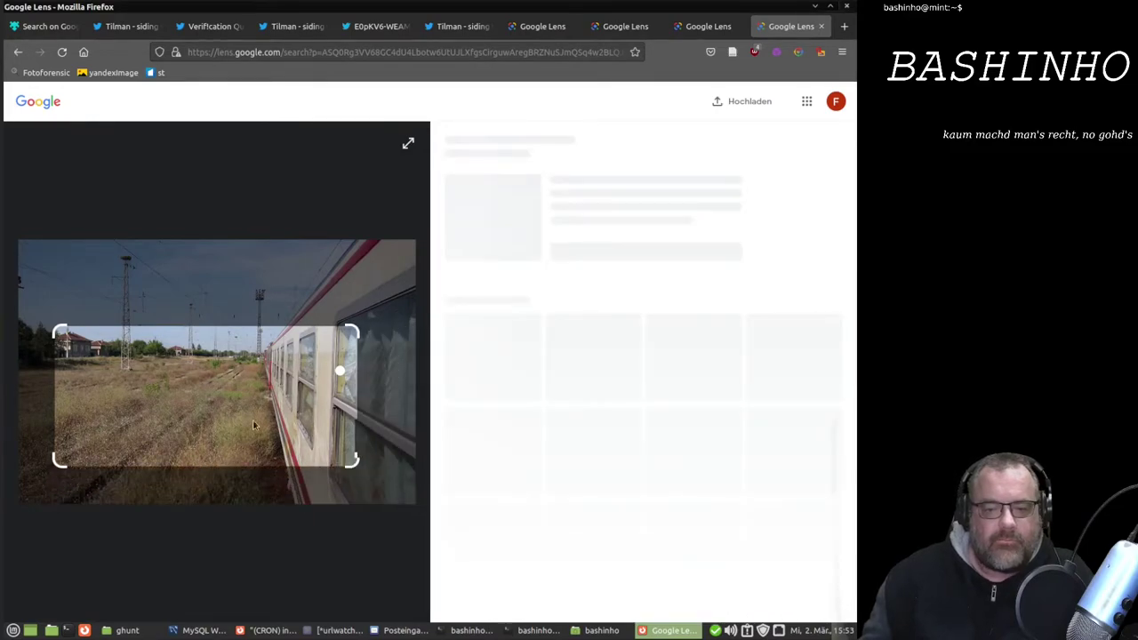
{"action": "left_click_drag", "start_coordinate": [254, 425], "coordinate": [114, 358]}
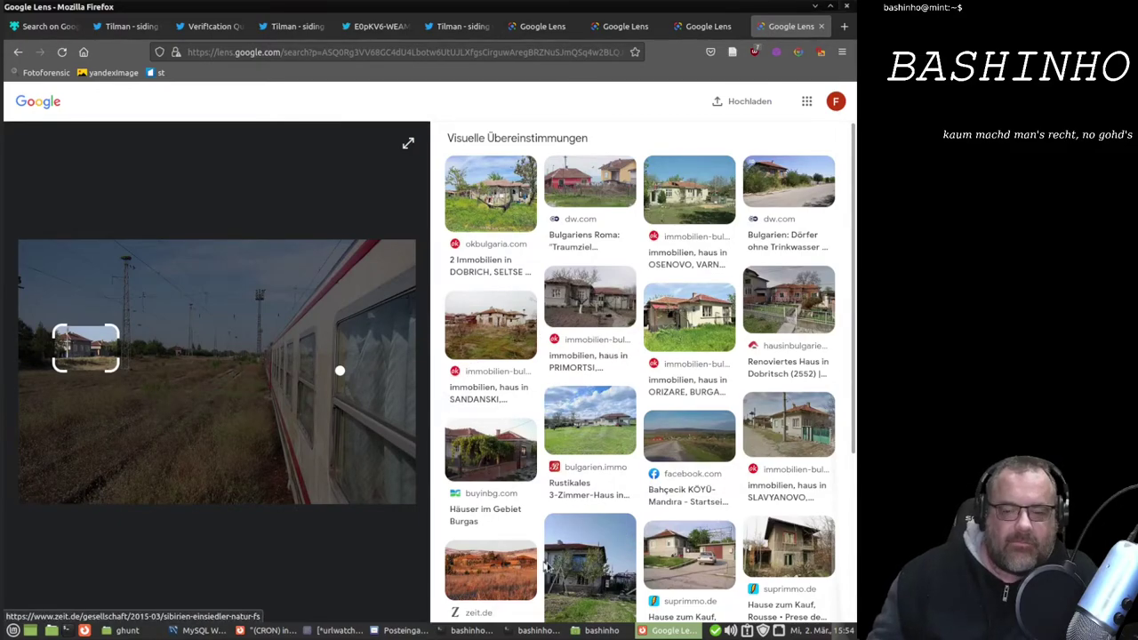
{"action": "scroll", "coordinate": [546, 566], "scroll_direction": "down", "scroll_amount": 3}
{"action": "scroll", "coordinate": [546, 567], "scroll_direction": "up", "scroll_amount": 3}
{"action": "scroll", "coordinate": [546, 567], "scroll_direction": "down", "scroll_amount": 1}
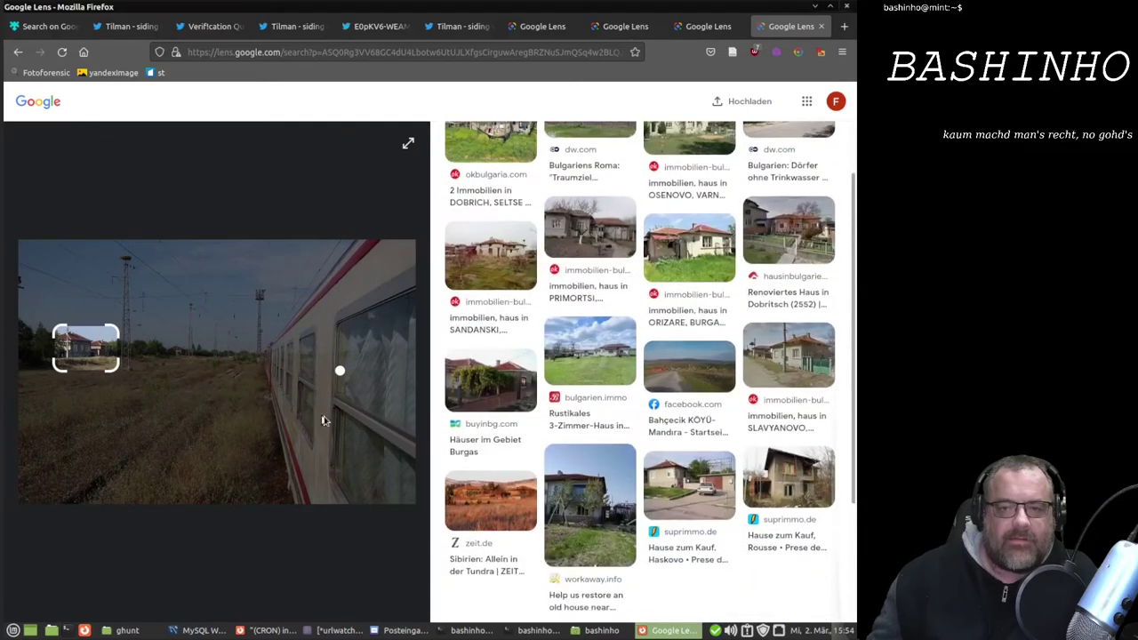